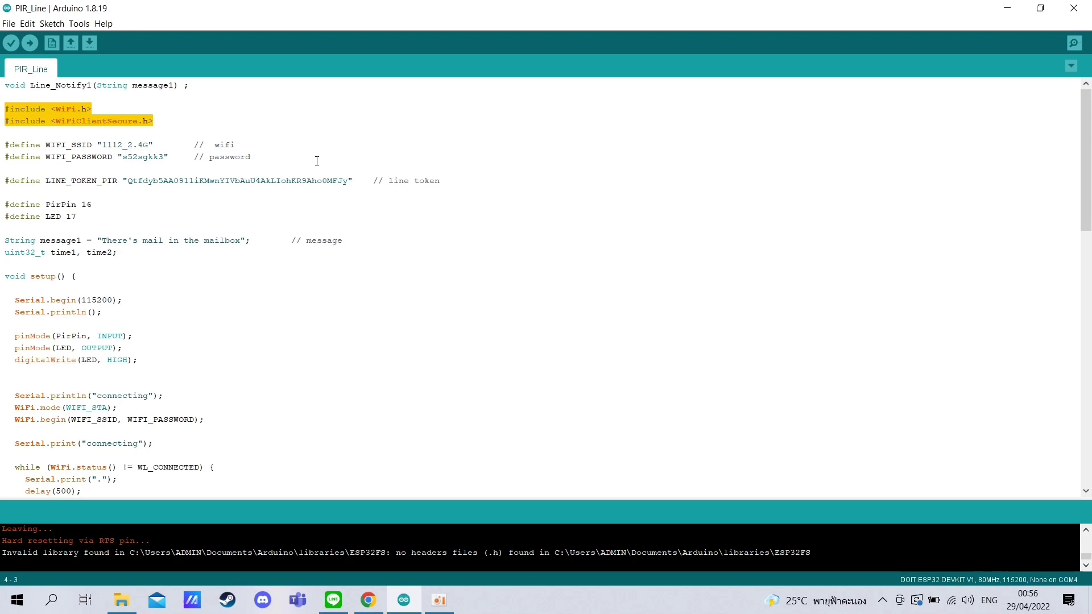
Step: Highlight the WiFi name/password settings and the LINE token line in the sketch
drag(251, 157, 185, 145)
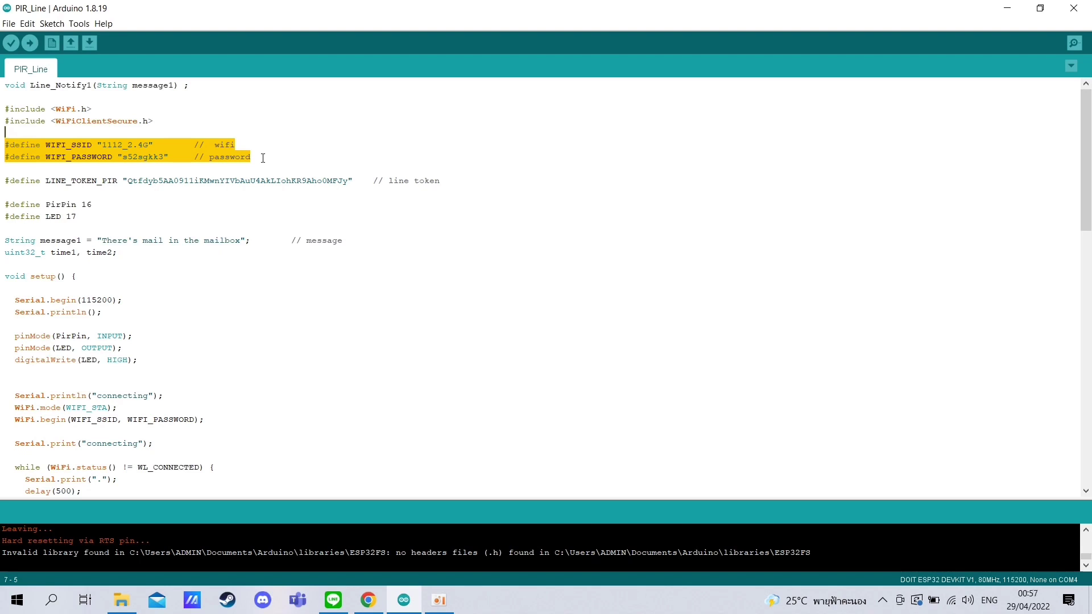
click(128, 147)
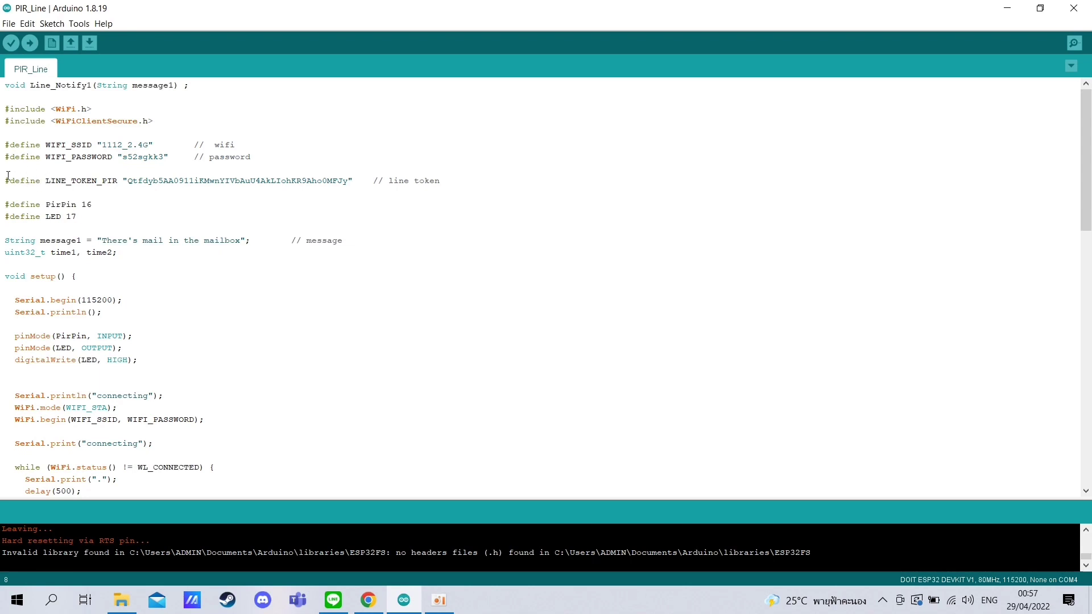
drag(7, 176, 229, 194)
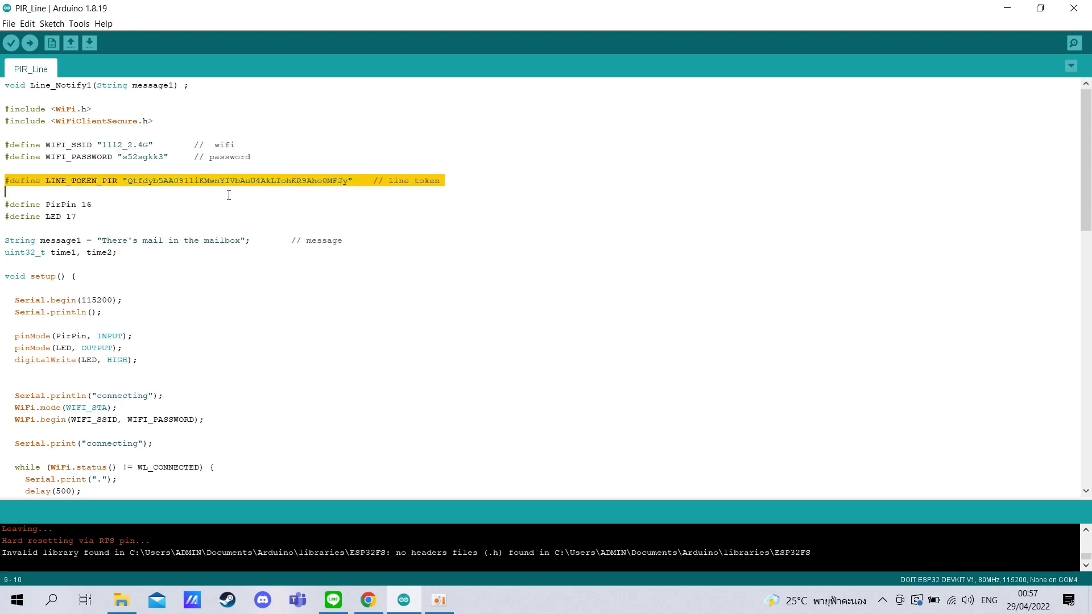
Step: In Chrome, search for LINE Notify, log in, and go to My page
click(368, 601)
click(192, 12)
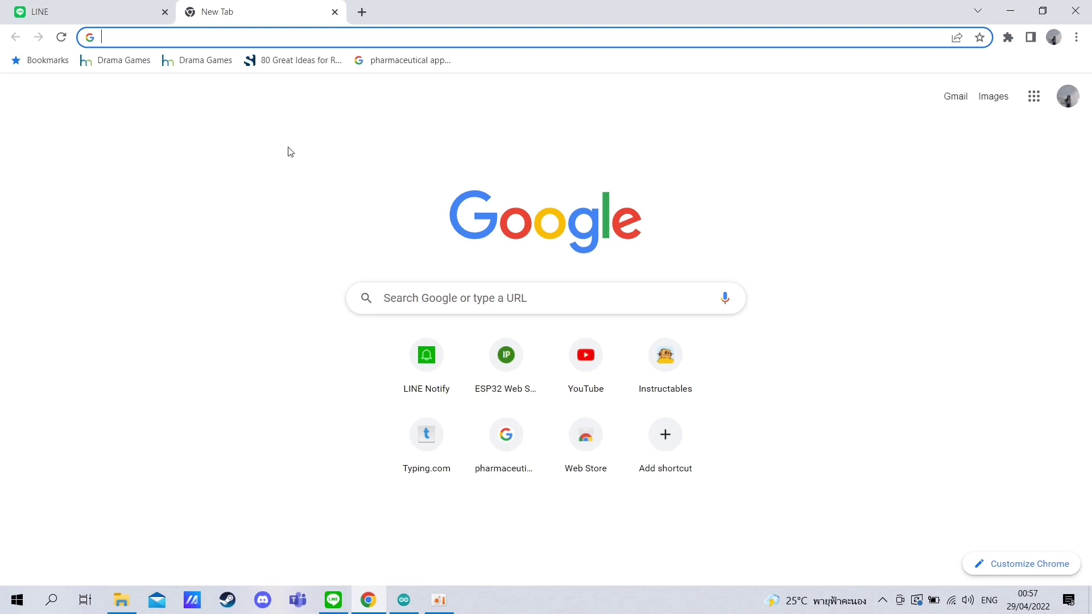
text(lin)
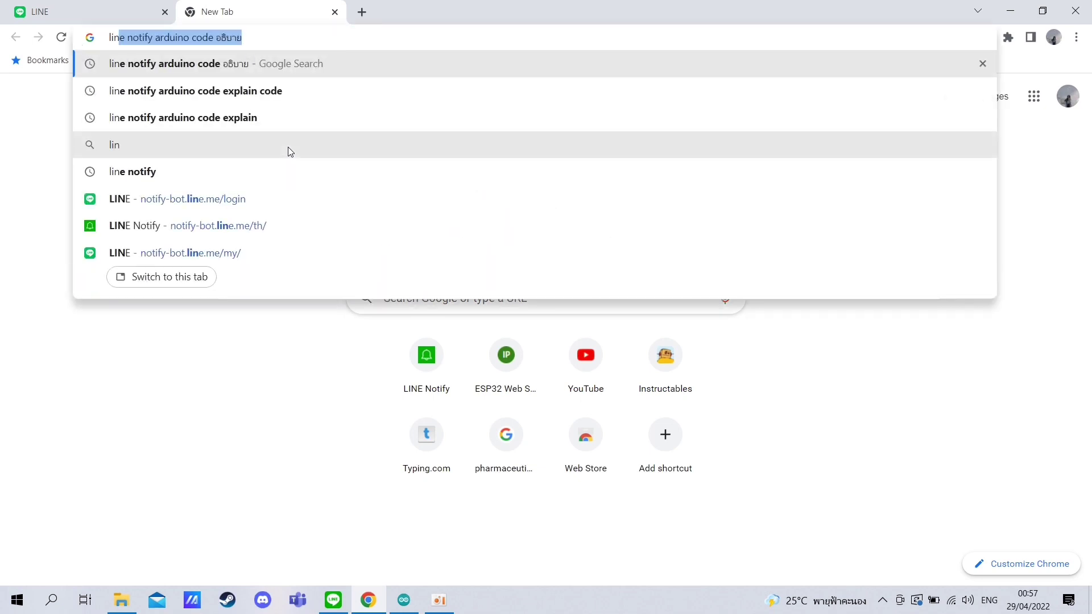
click(354, 174)
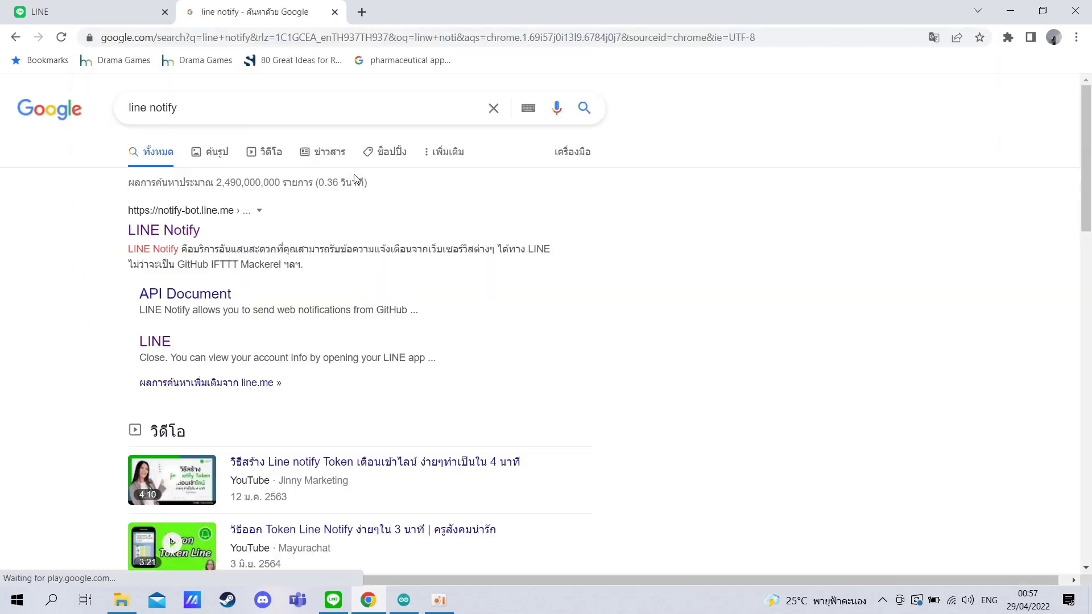
click(183, 240)
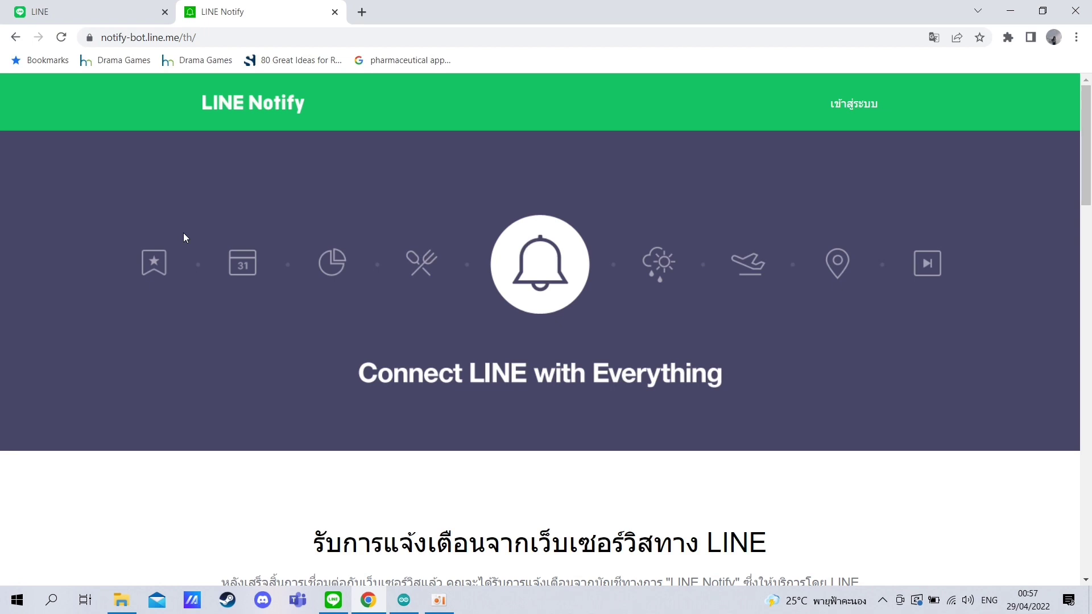
click(845, 104)
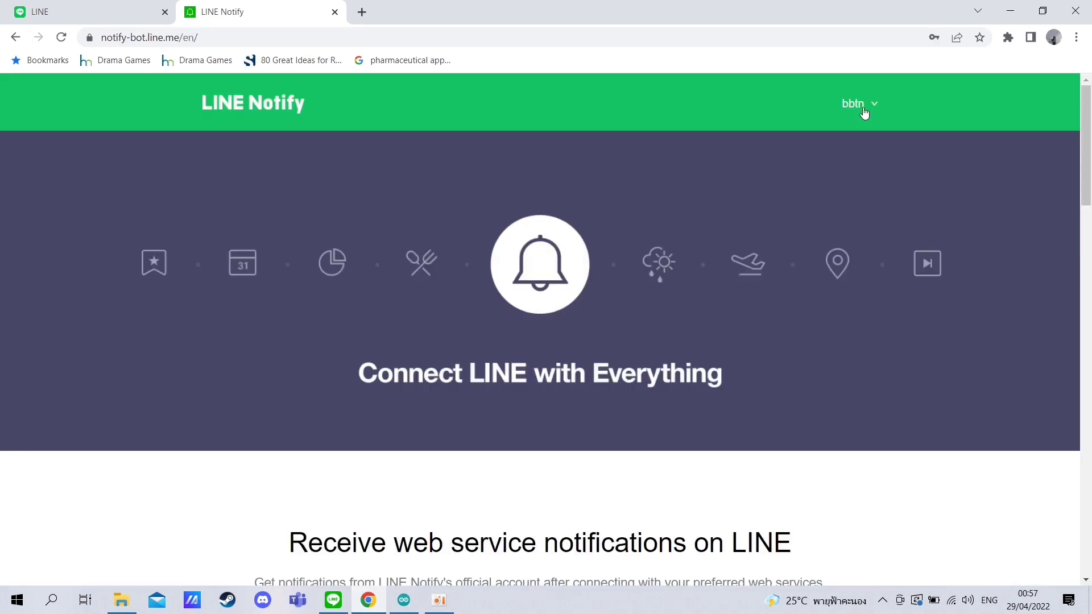
click(858, 104)
click(755, 146)
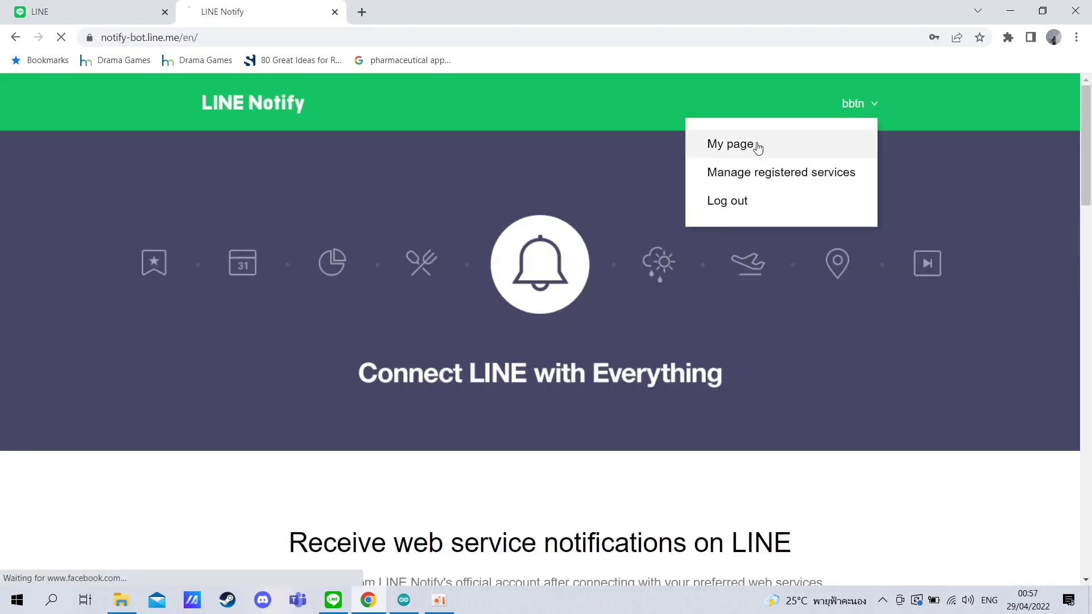
scroll(611, 241, down, 4)
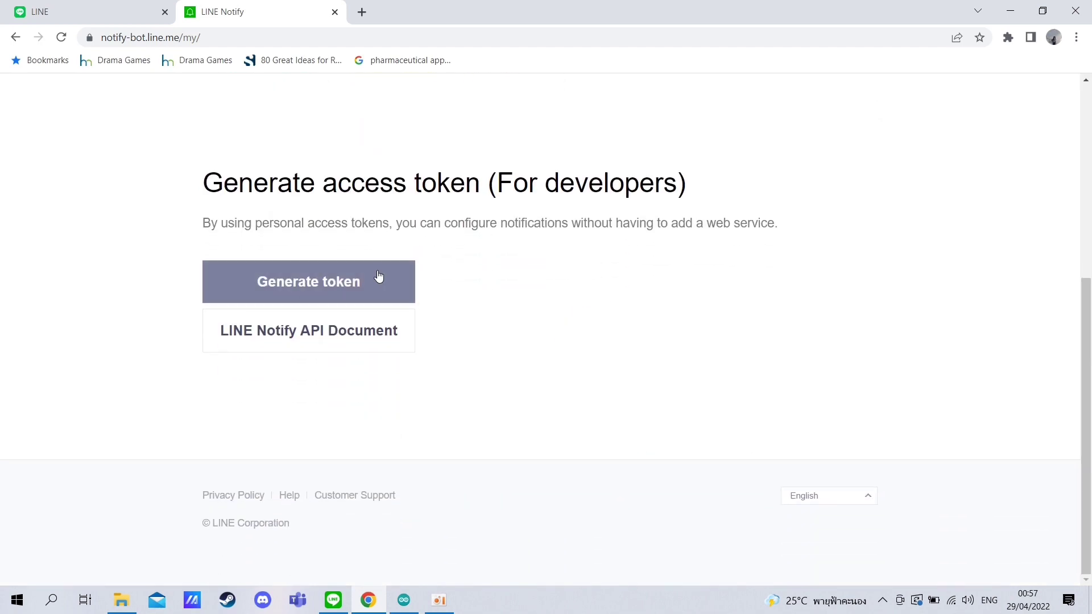
Step: Generate a token named MAILBOX! for the 1-on-1 chat and copy it
click(378, 281)
text(MAILBOX!)
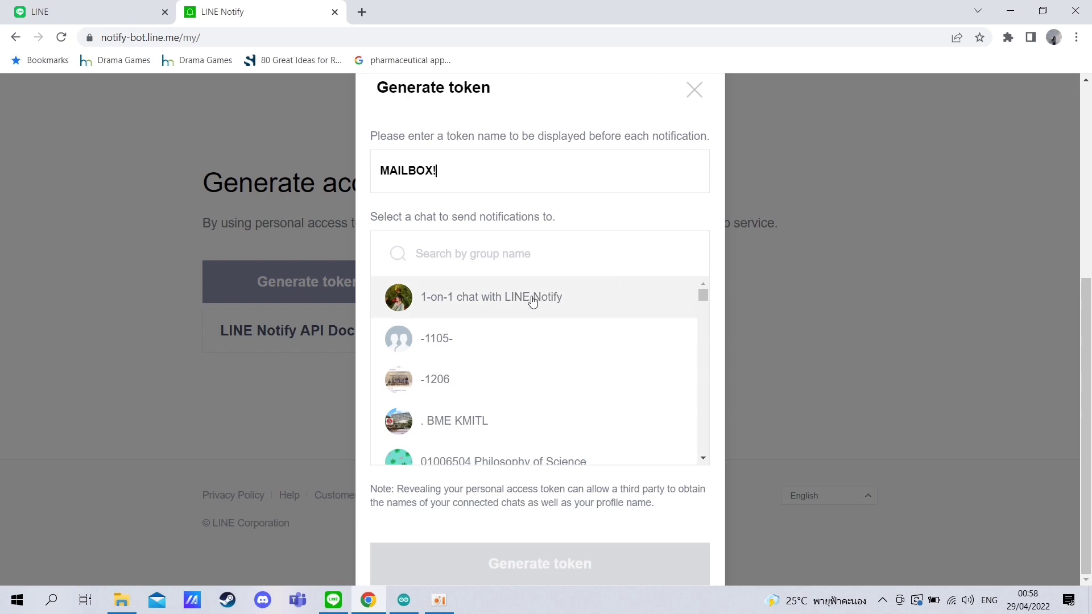
click(531, 301)
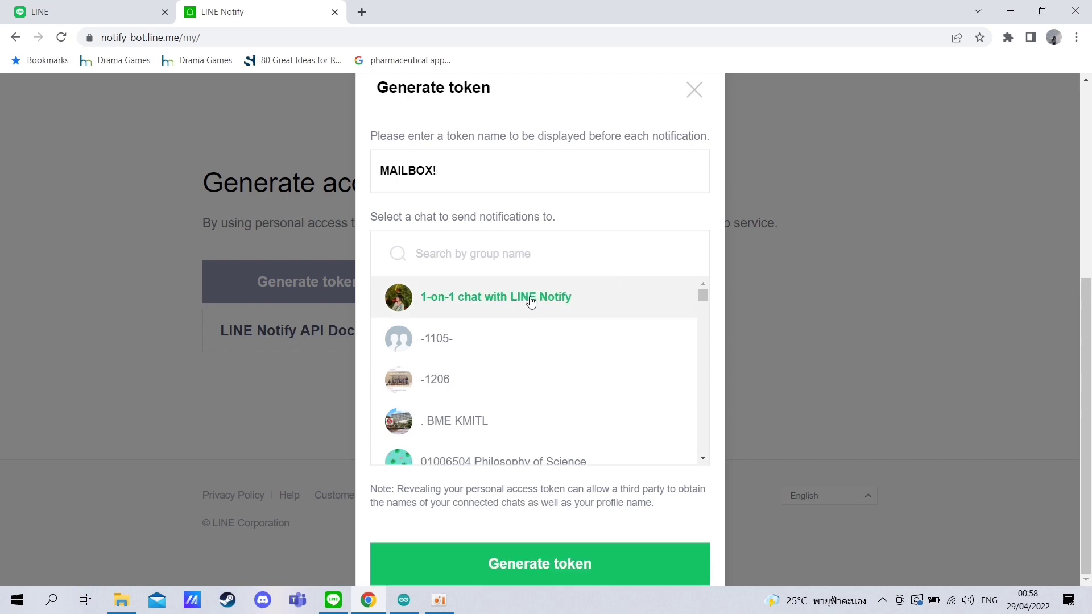
click(565, 562)
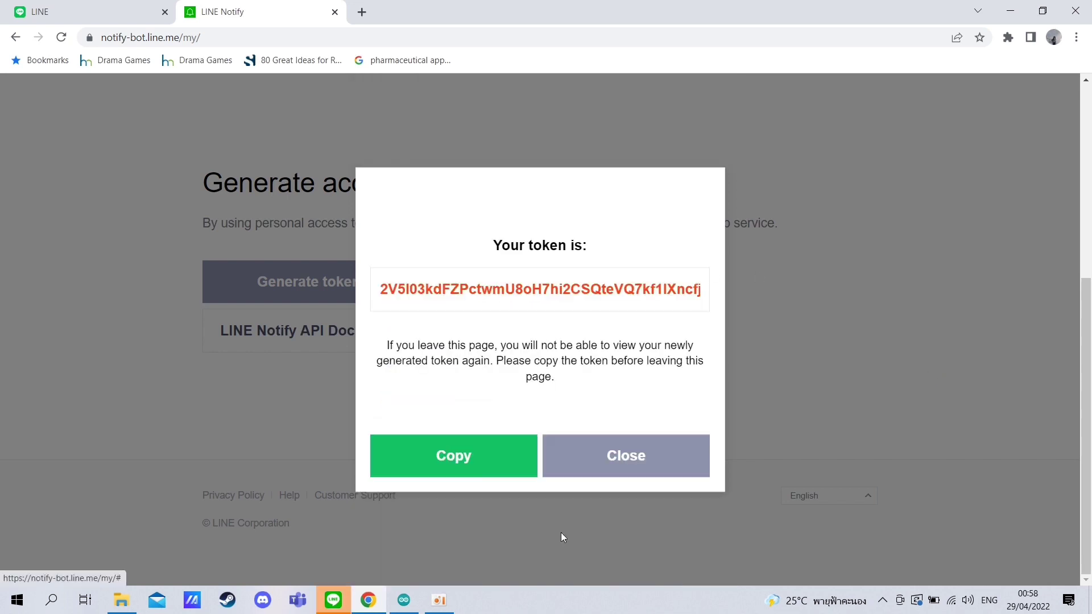
click(482, 293)
click(473, 463)
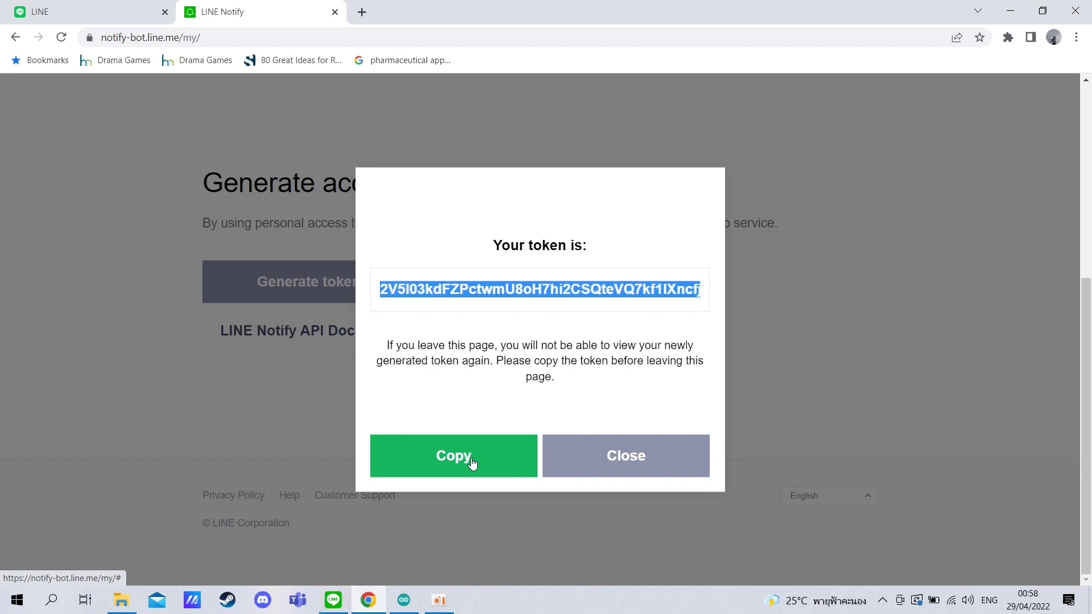
click(404, 600)
Step: Paste the new token over the old LINE_TOKEN_PIR value inside the quotes
click(232, 185)
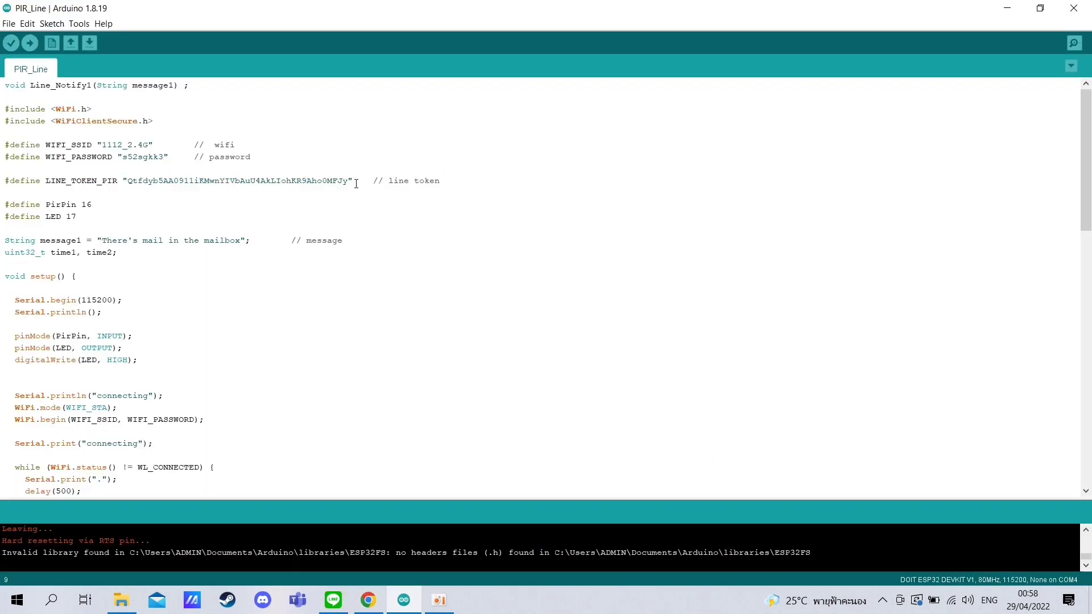
drag(348, 182, 147, 180)
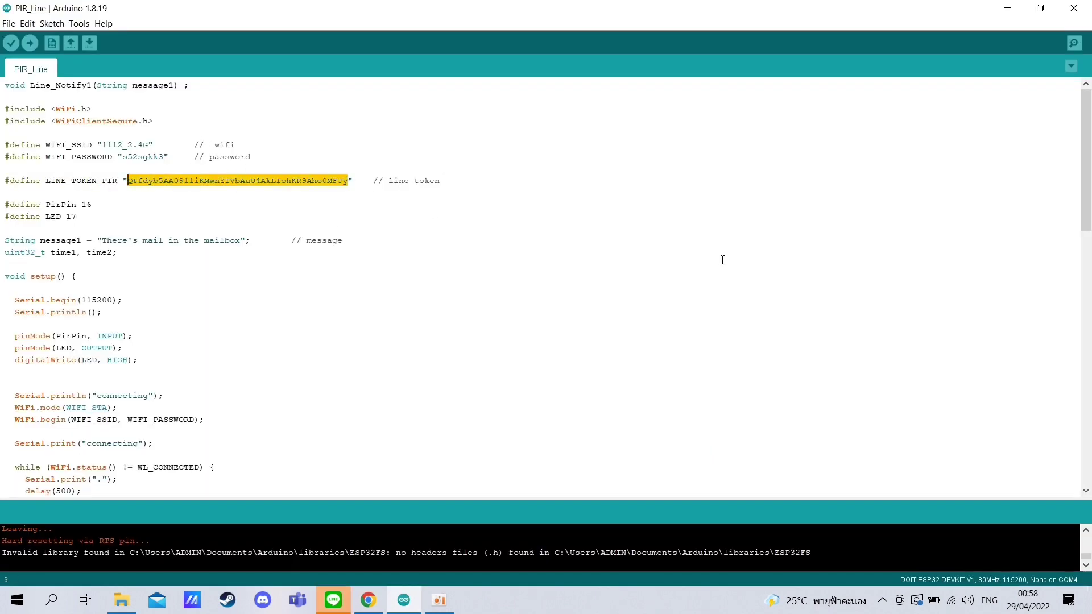
key(ctrl+v)
Step: Highlight the mailbox message line, then the PirPin and LED pin definitions
drag(350, 241, 74, 232)
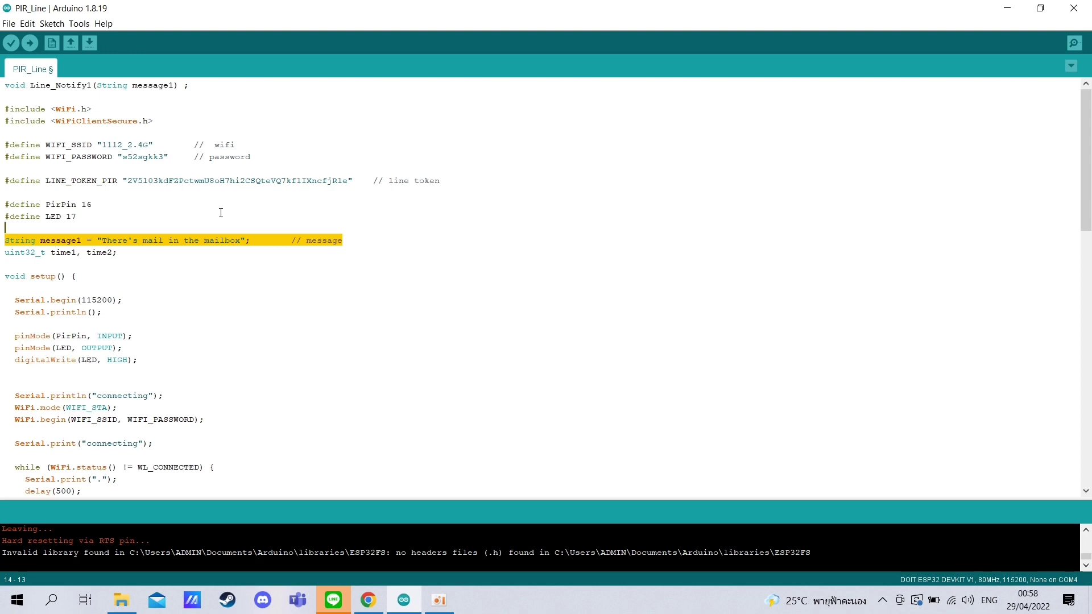
click(99, 204)
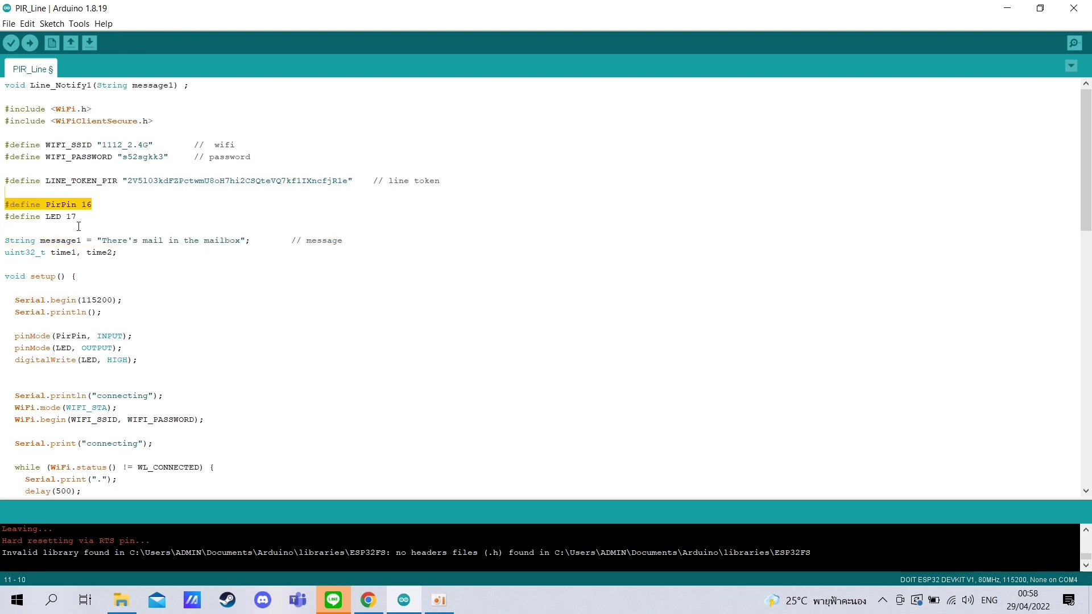
scroll(131, 225, down, 2)
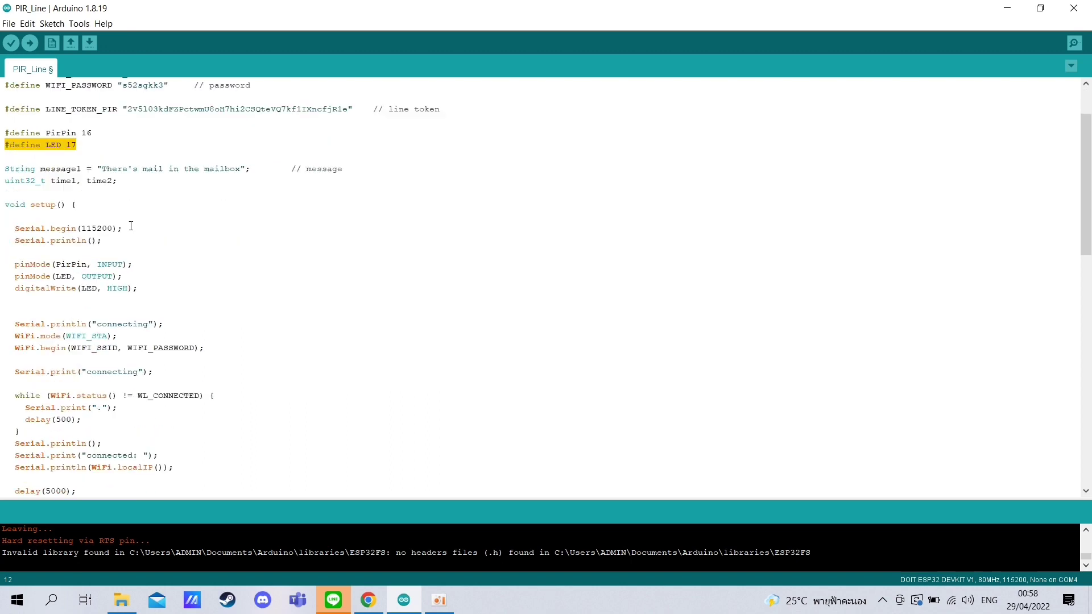
click(132, 231)
scroll(132, 233, down, 1)
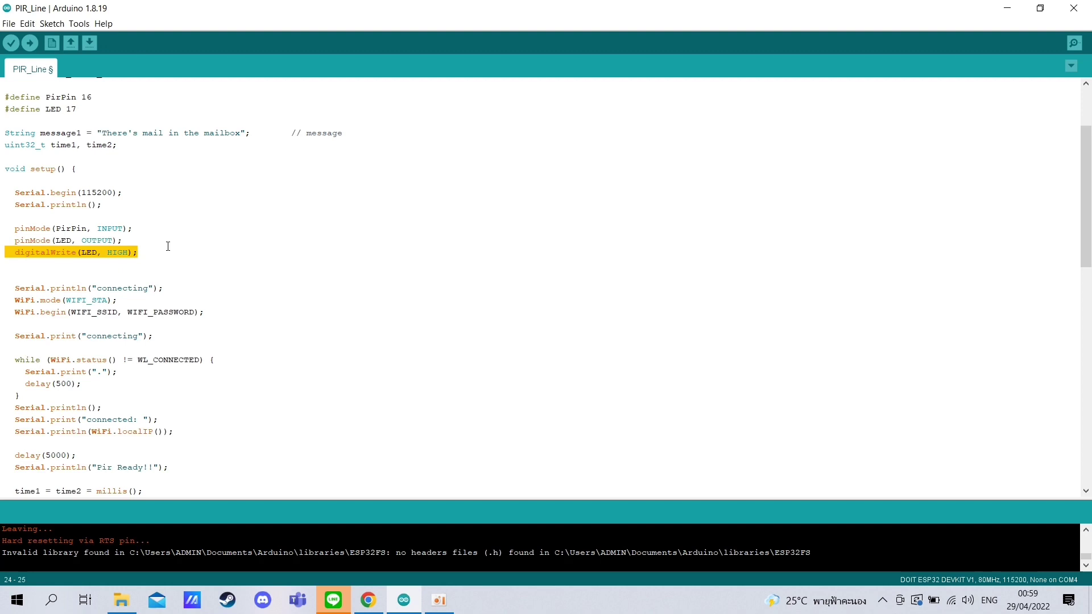
scroll(169, 246, down, 2)
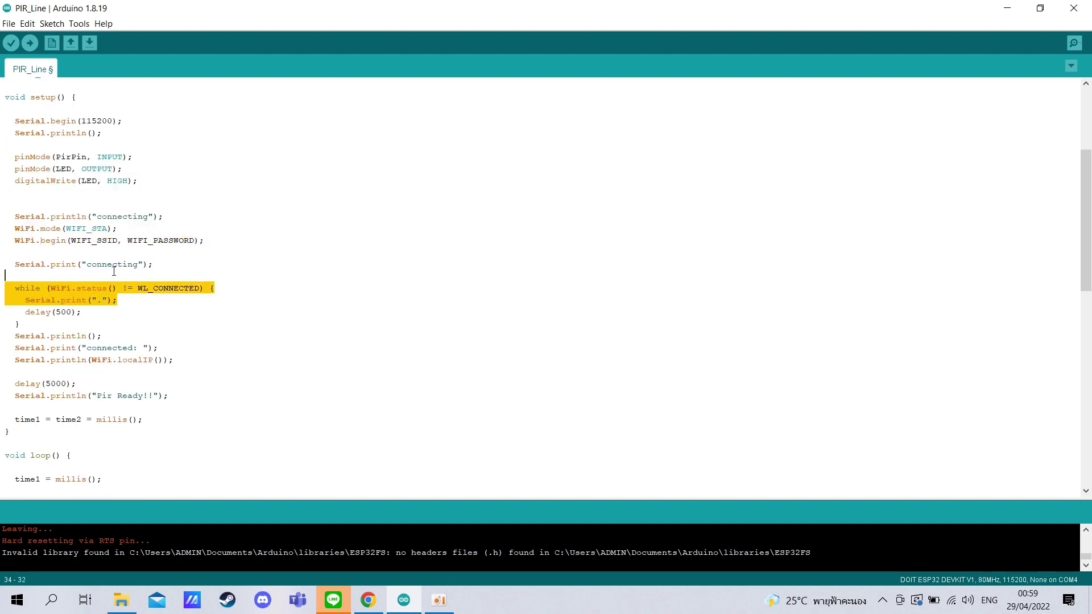
scroll(240, 297, down, 1)
scroll(290, 295, down, 1)
click(290, 296)
scroll(232, 297, down, 2)
scroll(231, 298, down, 2)
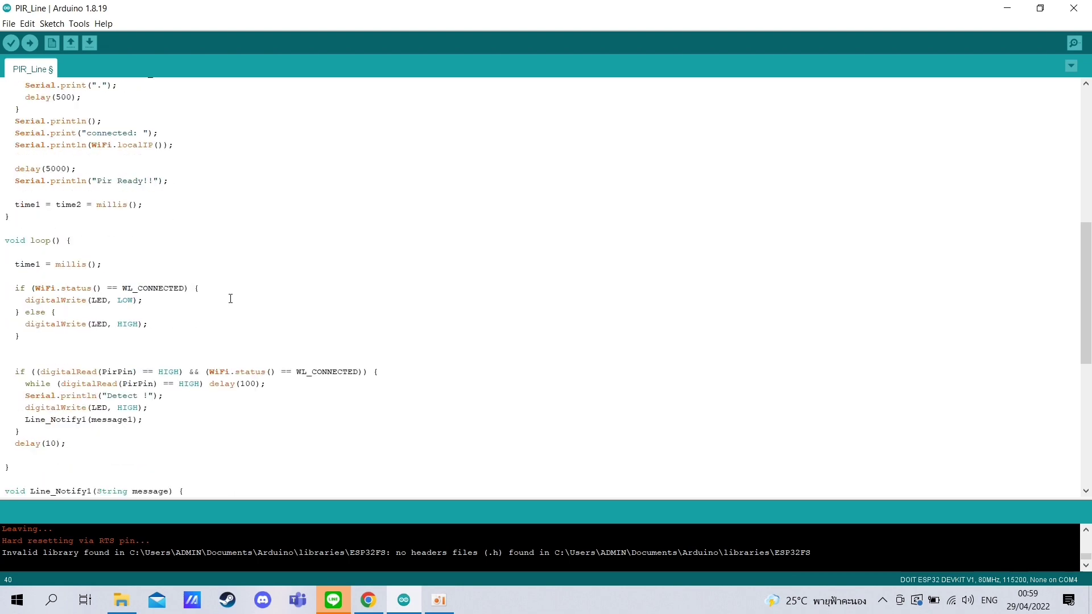
scroll(219, 294, down, 2)
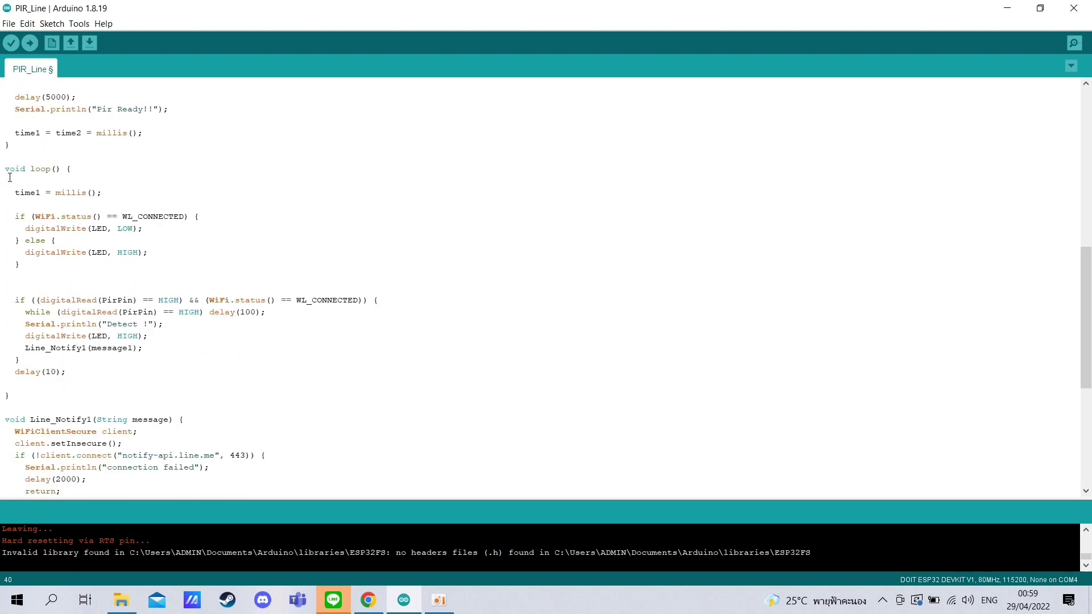
drag(123, 216, 189, 262)
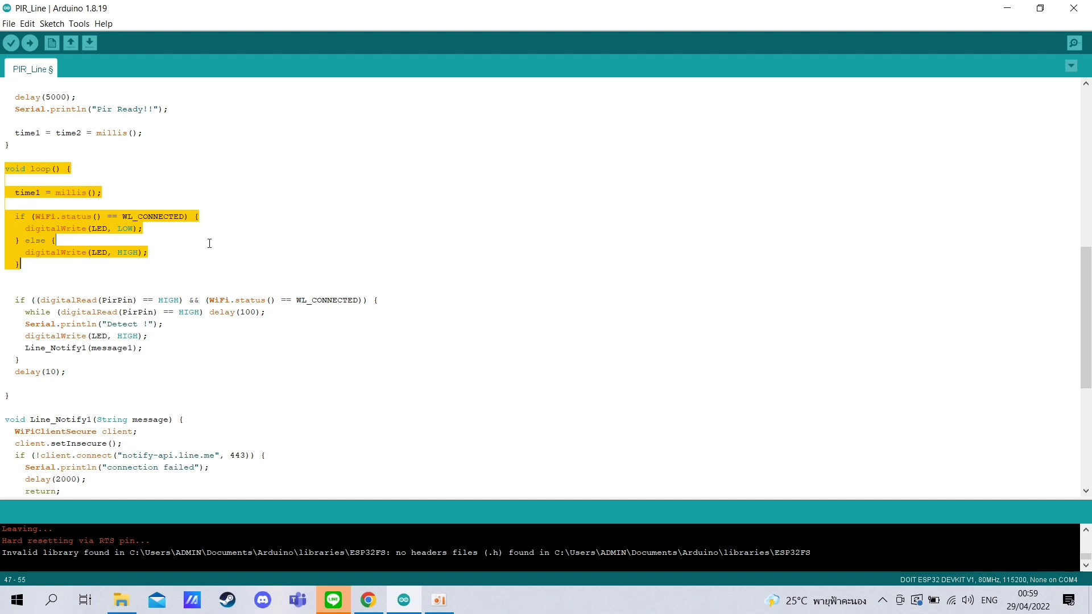
key(Right)
drag(8, 301, 159, 347)
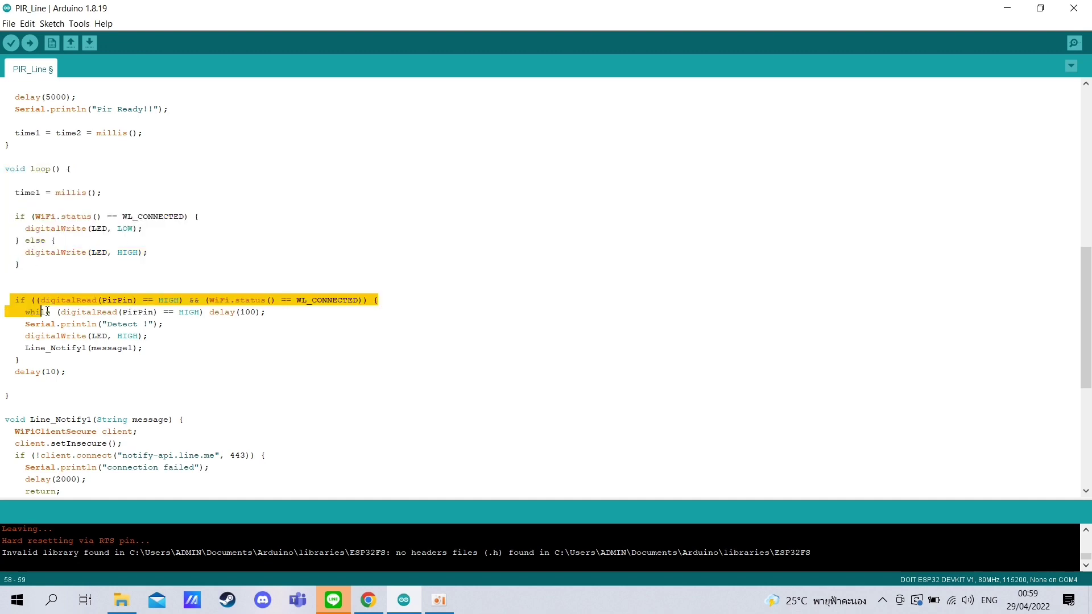
key(Down)
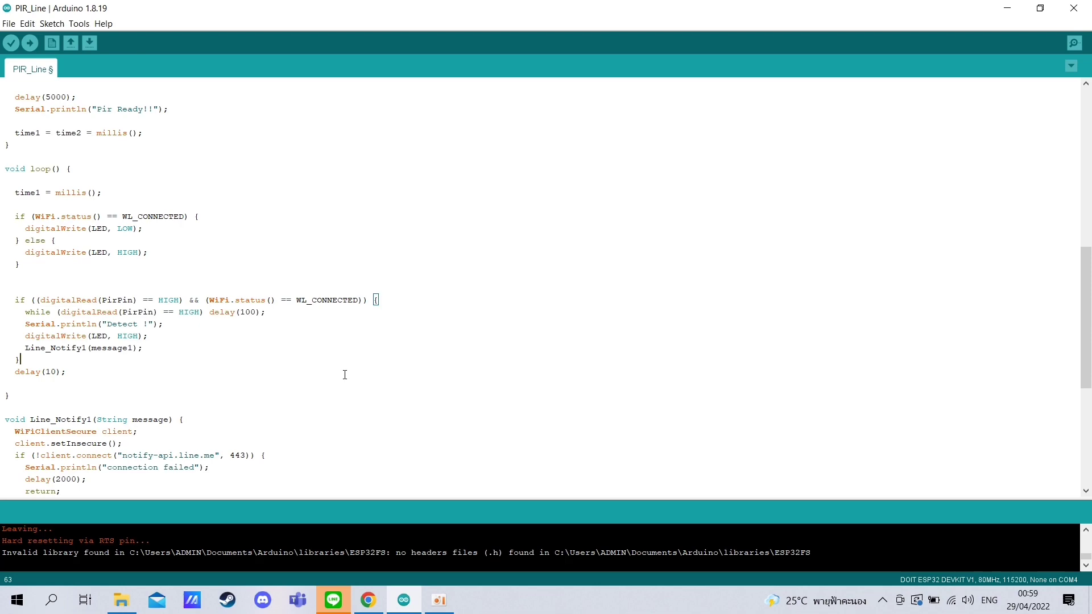
scroll(345, 374, down, 4)
drag(160, 347, 11, 286)
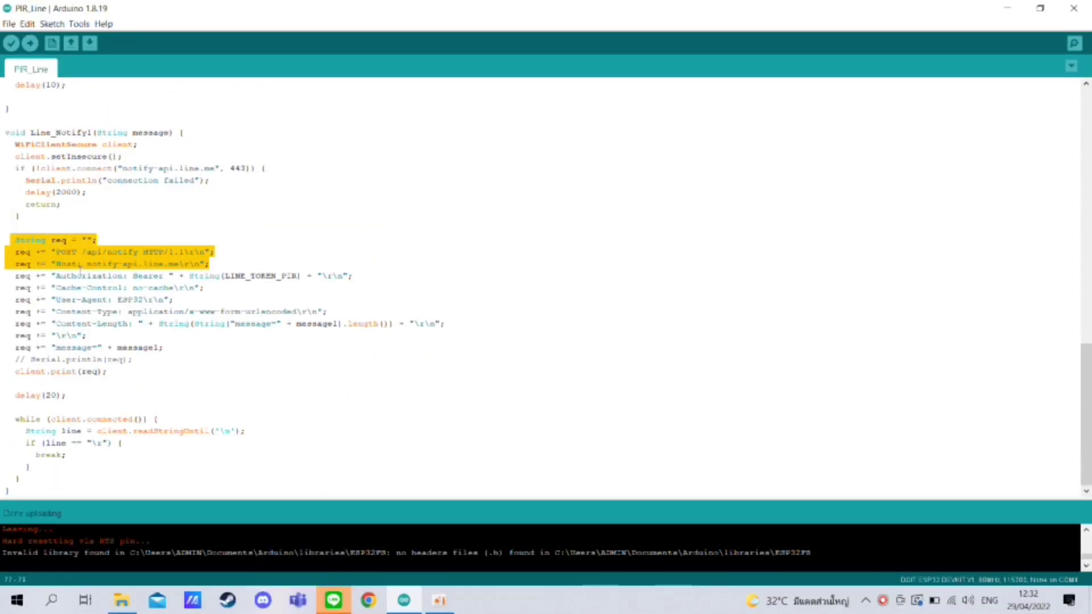
drag(79, 266, 124, 363)
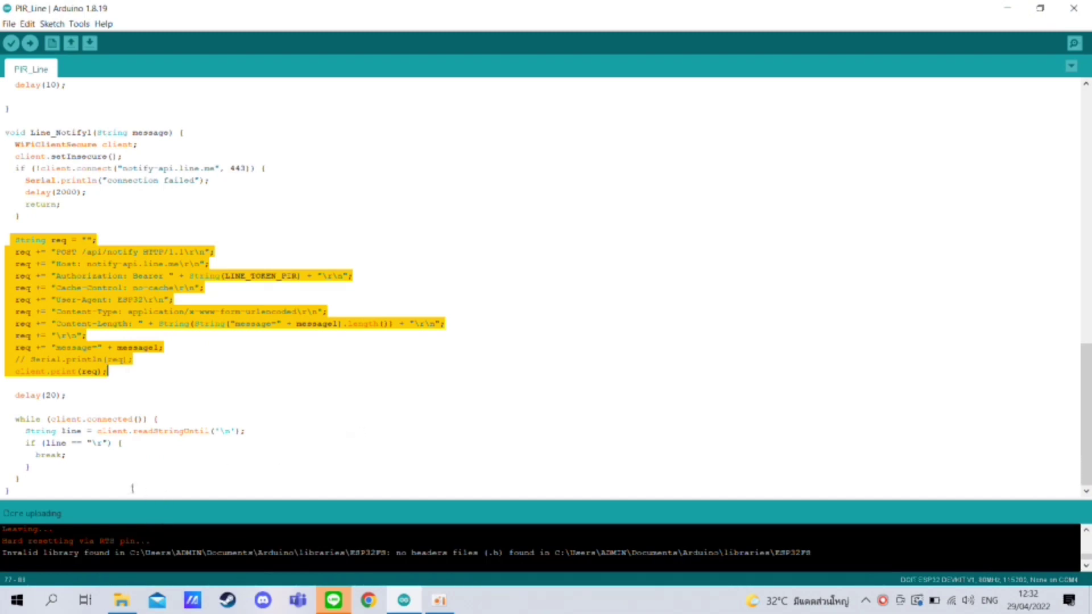
click(119, 478)
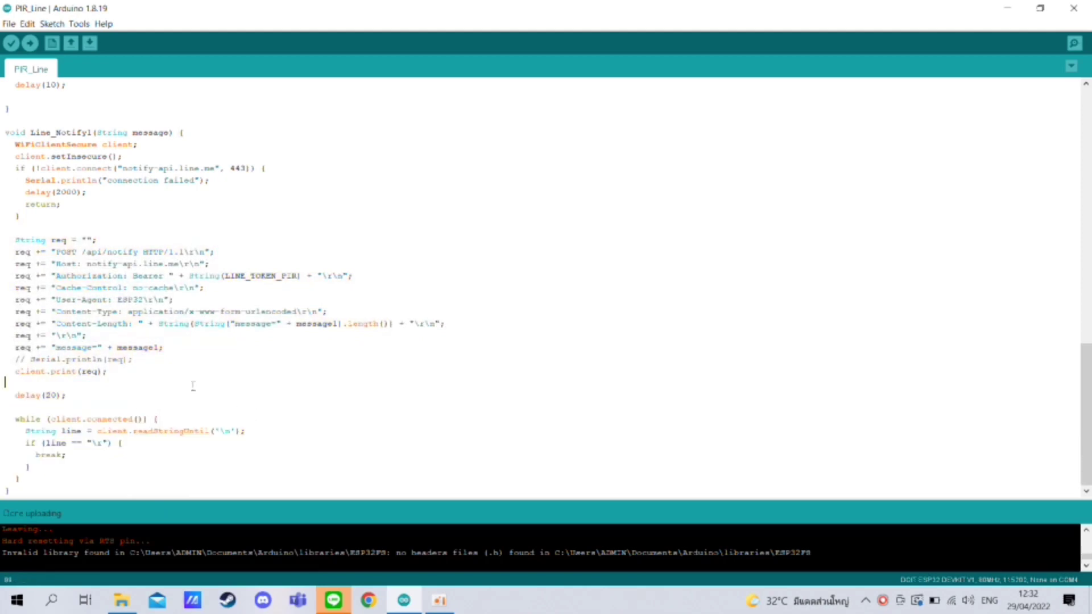